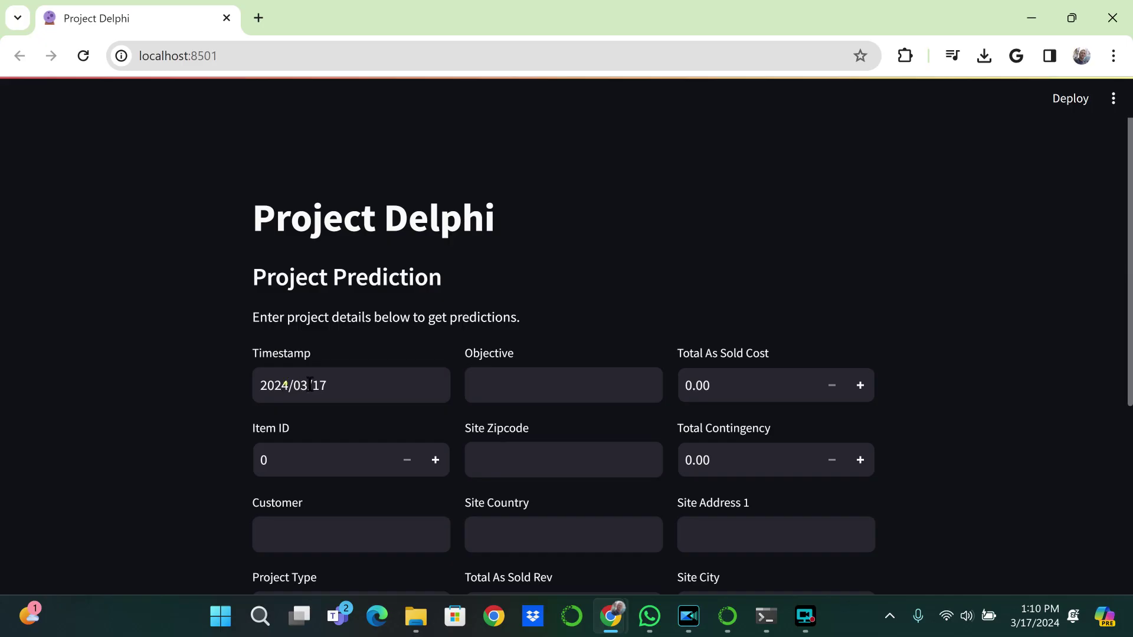
Open the Timestamp date picker on the empty Project Prediction form
click(284, 382)
Set the Timestamp date to 2024/03/18 and the Item ID to 1
click(316, 295)
click(314, 461)
key(BackSpace)
text(1)
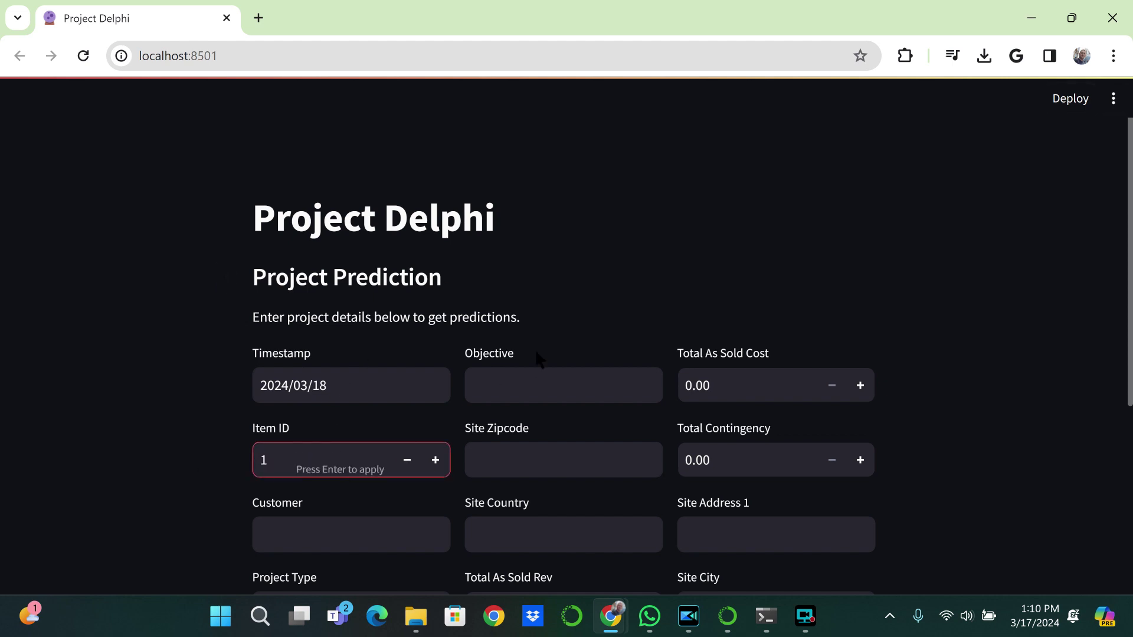
key(Return)
Enter customer Home Depot, project type PLC Upgrade, and a PLC-upgrade objective
key(Tab)
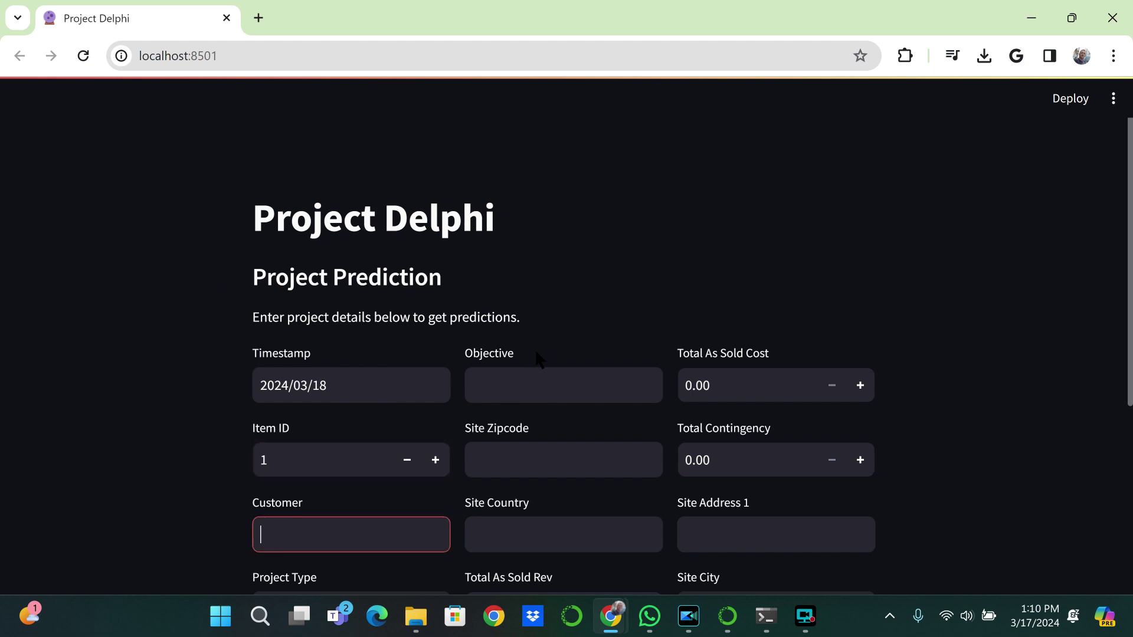
text(Home)
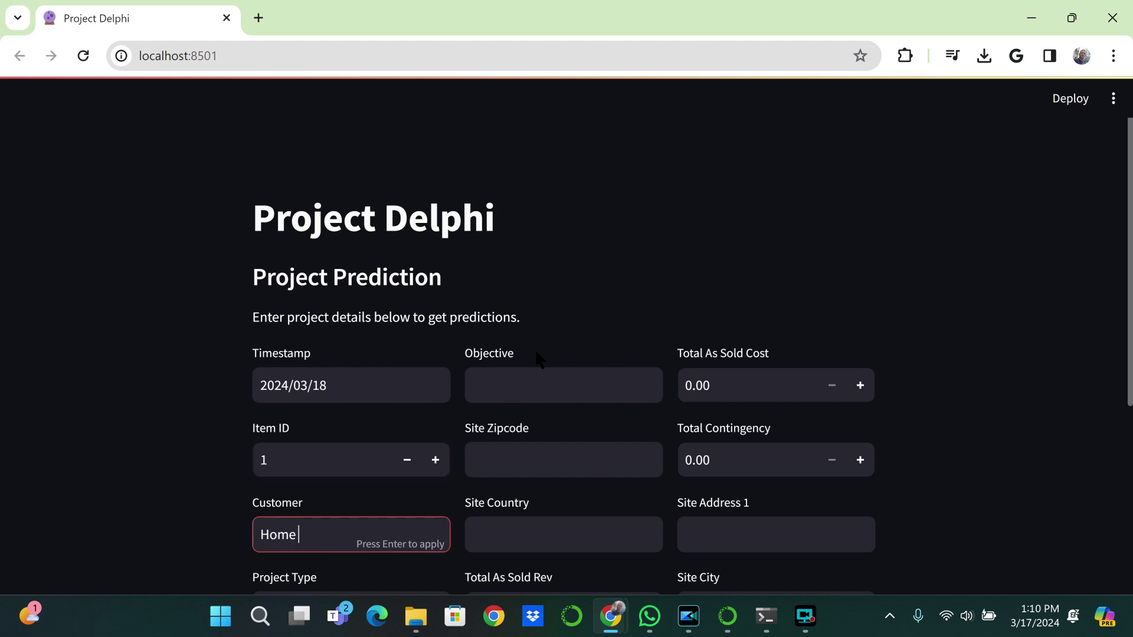
text( Depot)
key(Tab)
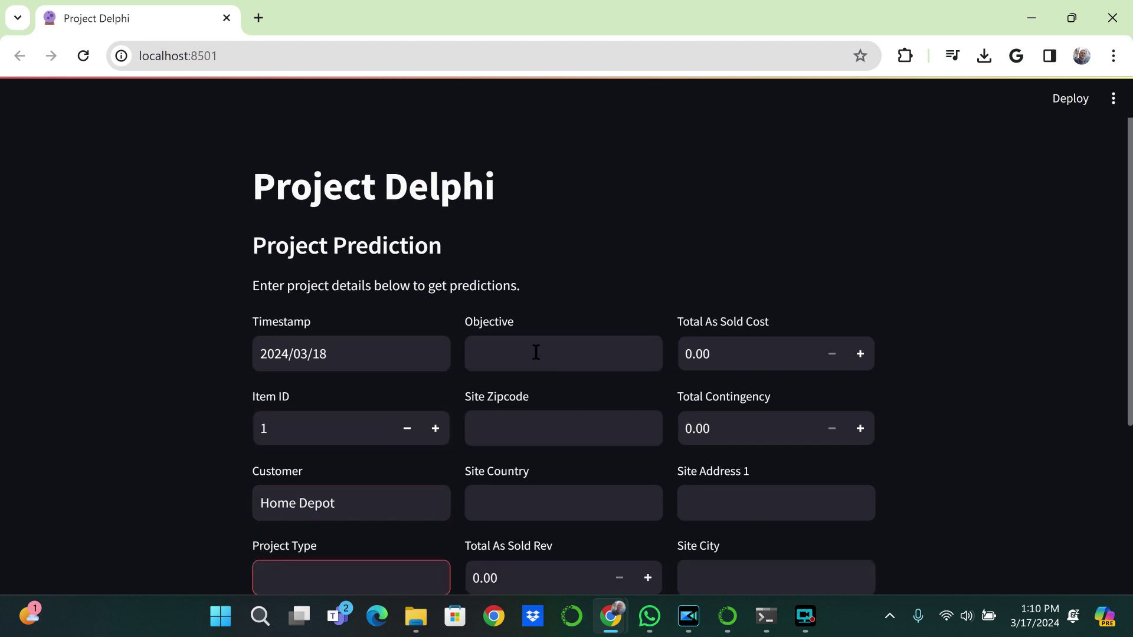
text(PLC U)
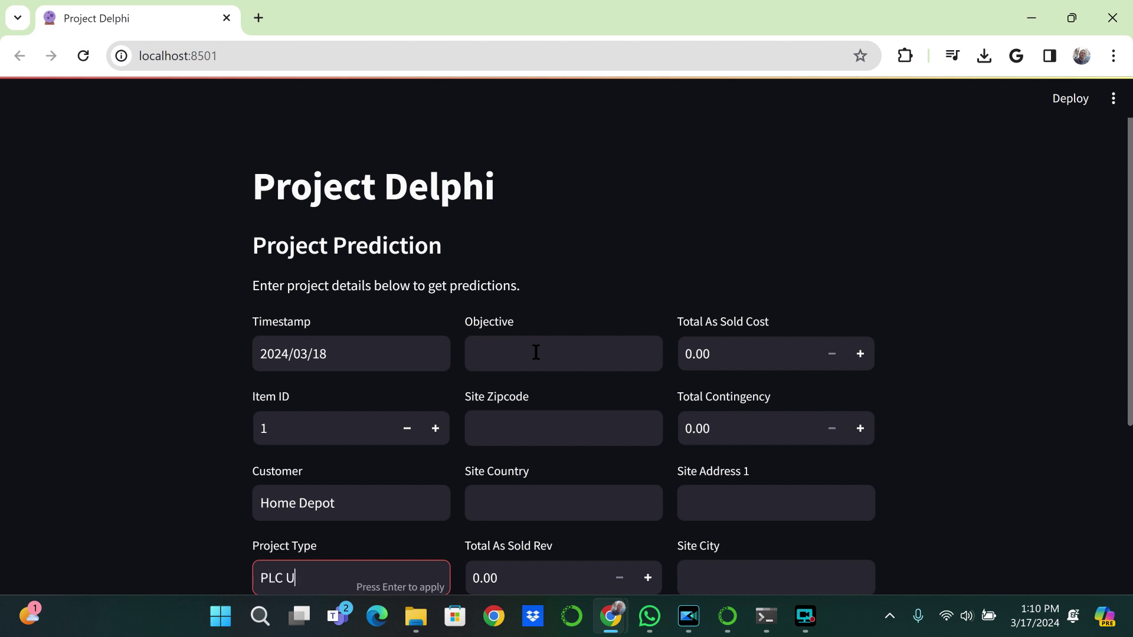
text(pgrade)
key(Tab)
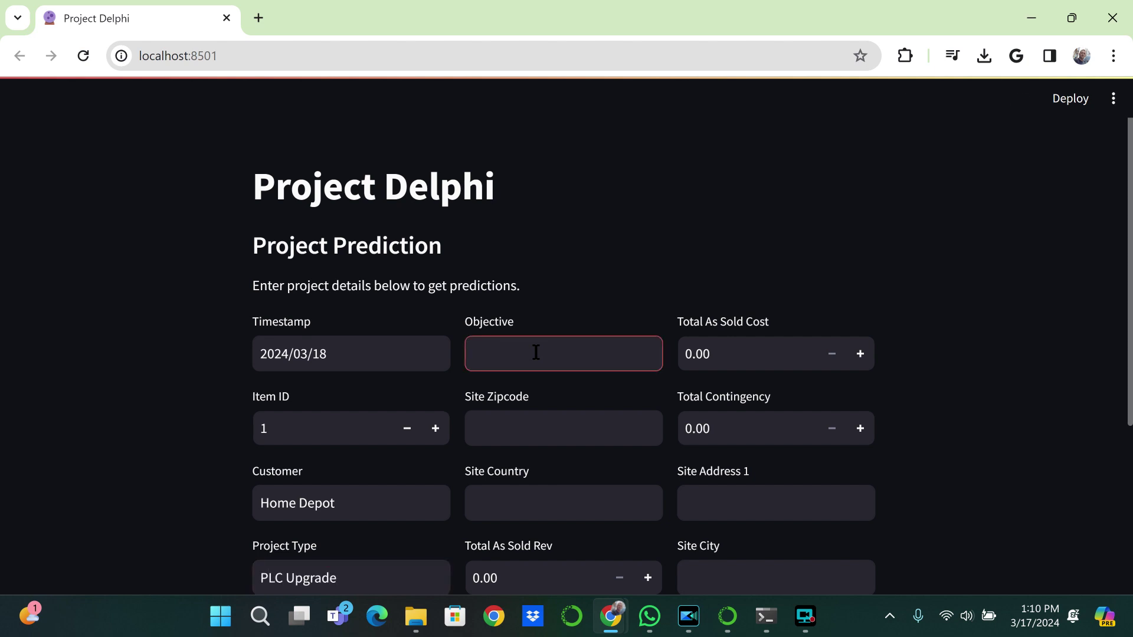
text(Upgrad)
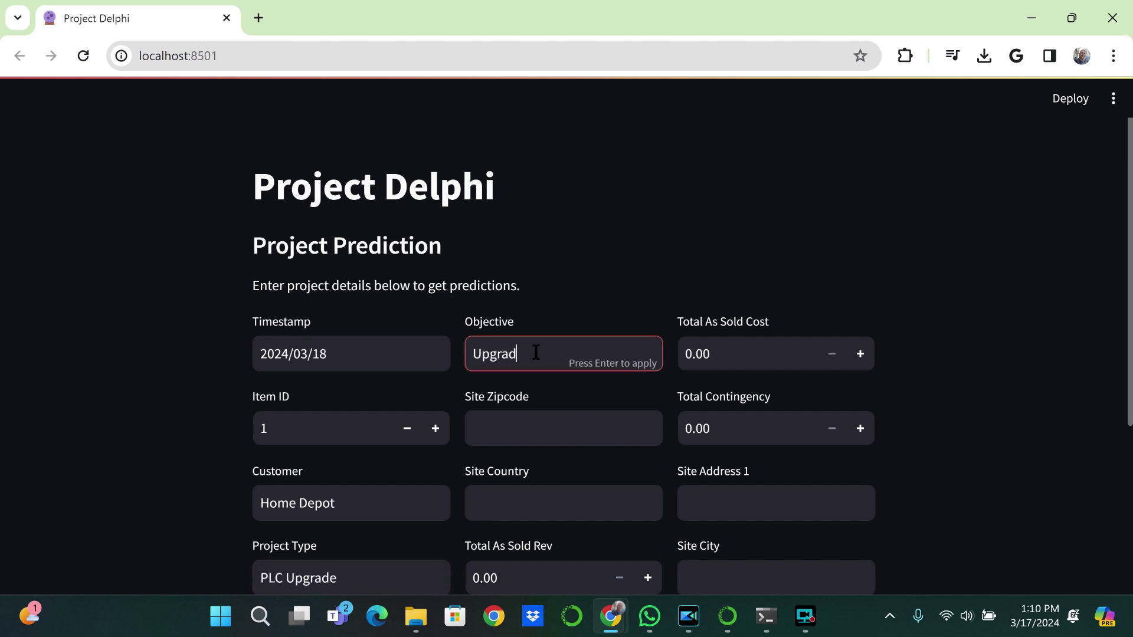
text(e the PLC's)
text( for Home Depot)
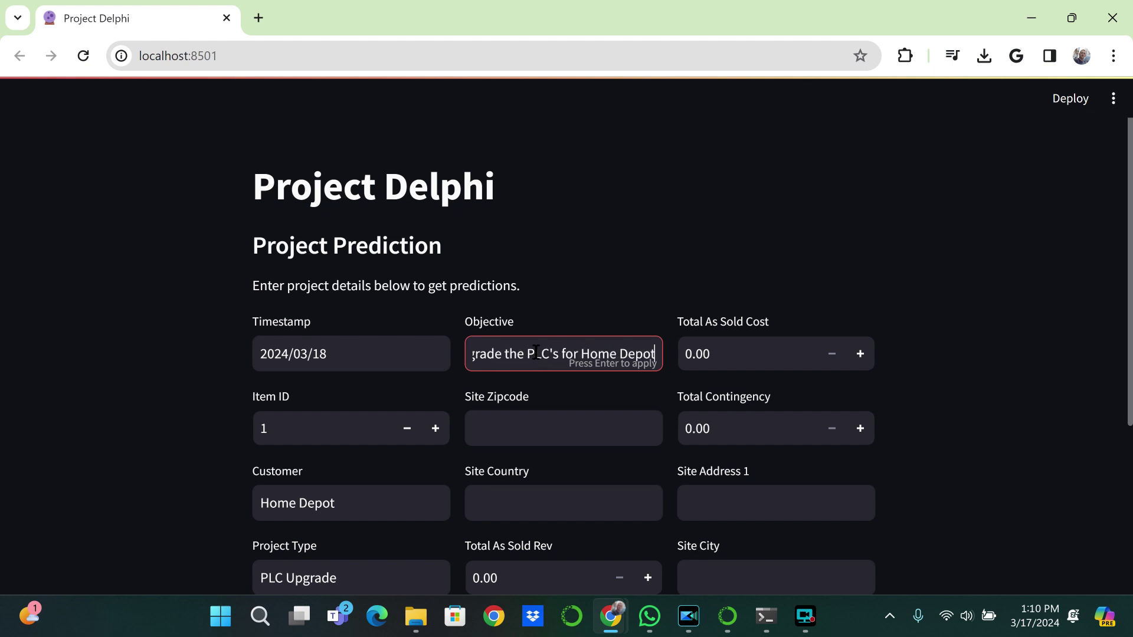
key(Tab)
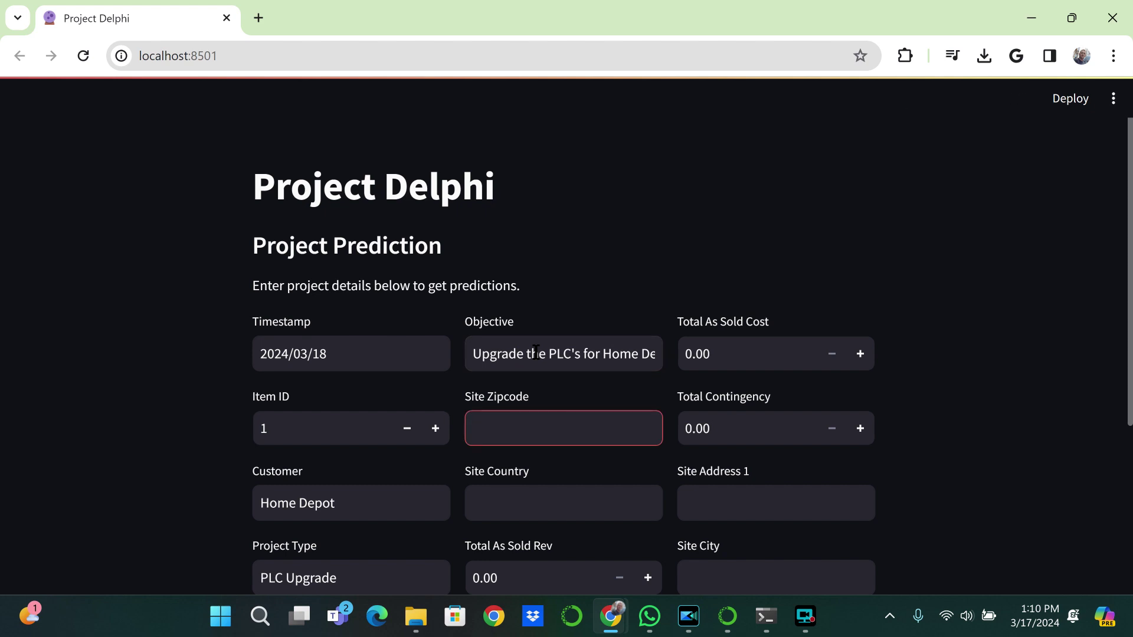
text(12345)
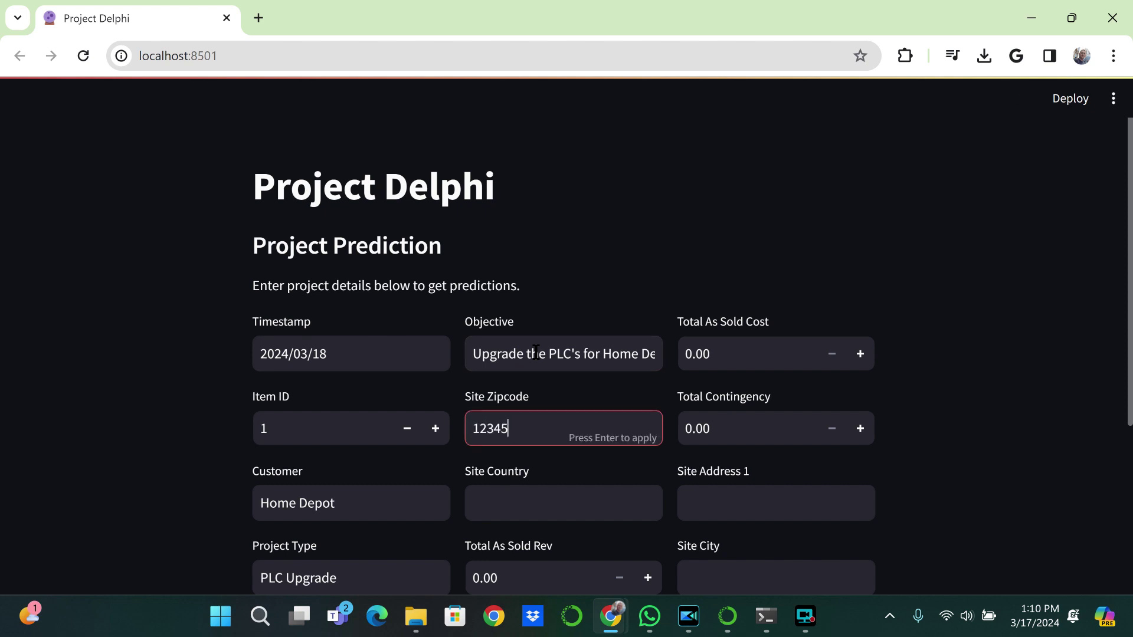
Enter zipcode 12345, country USA, revenue 100000, and corrected cost 75000
key(Tab)
text(USA)
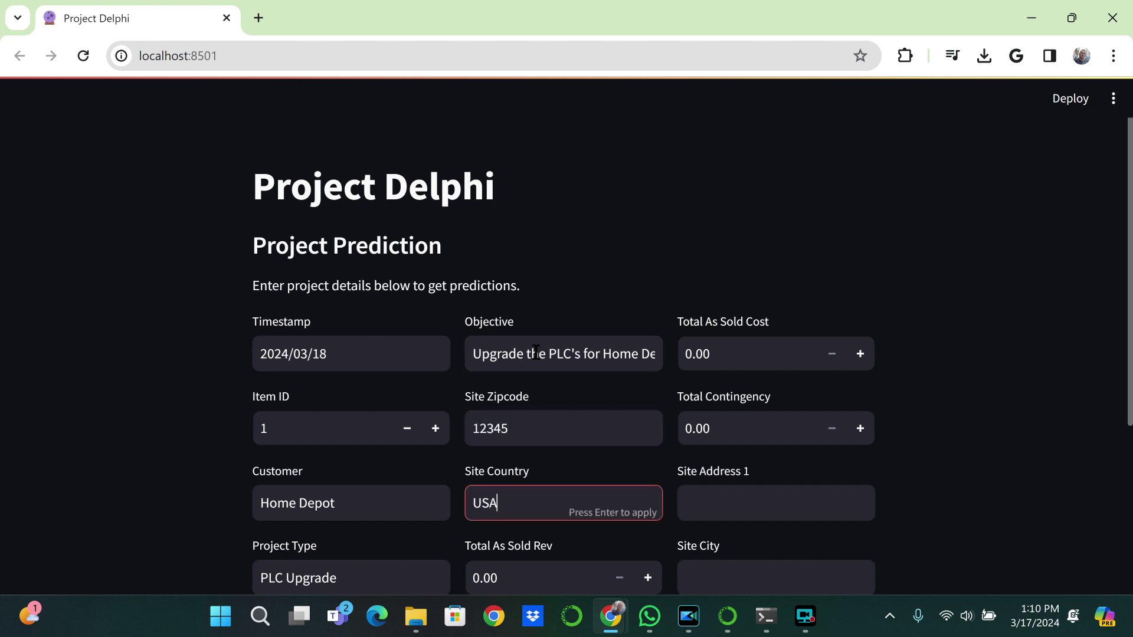
key(Tab)
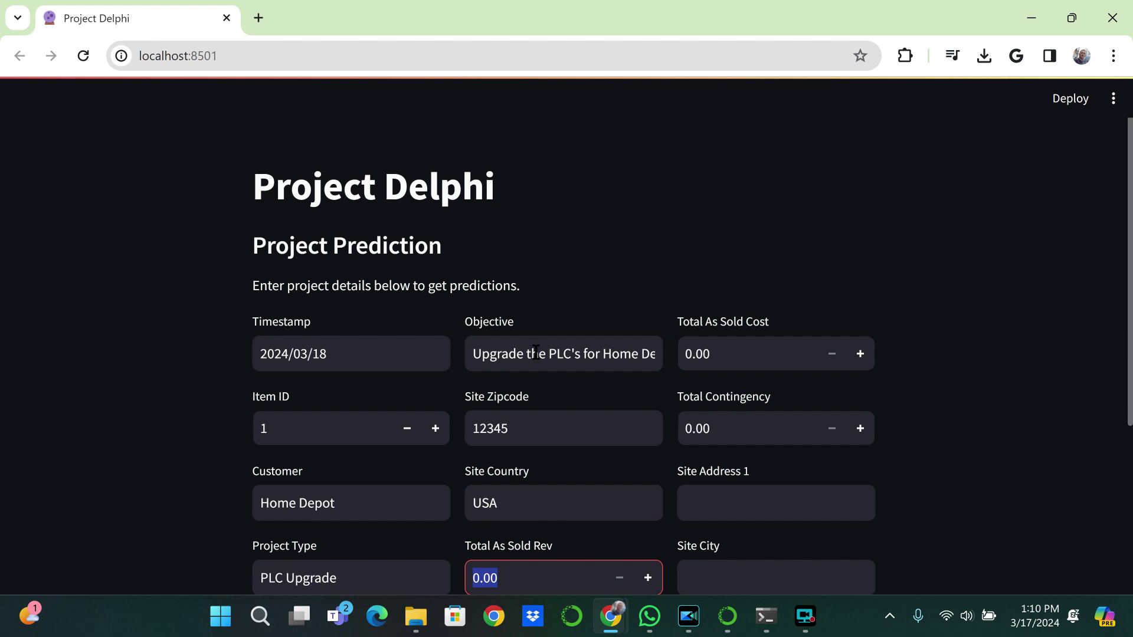
text(100000)
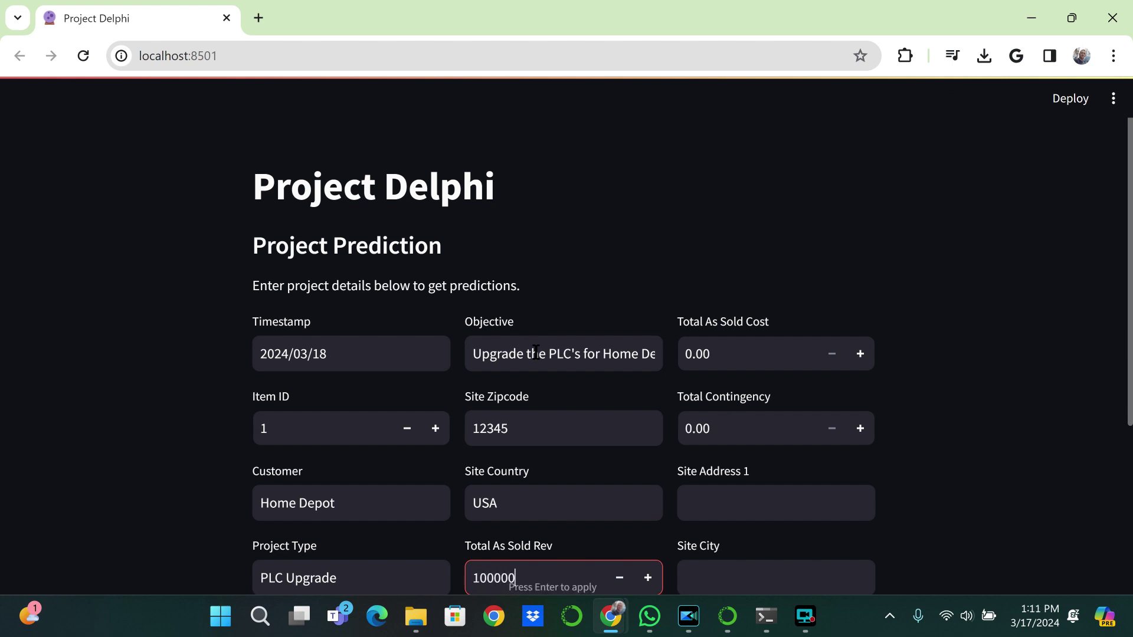
key(Tab)
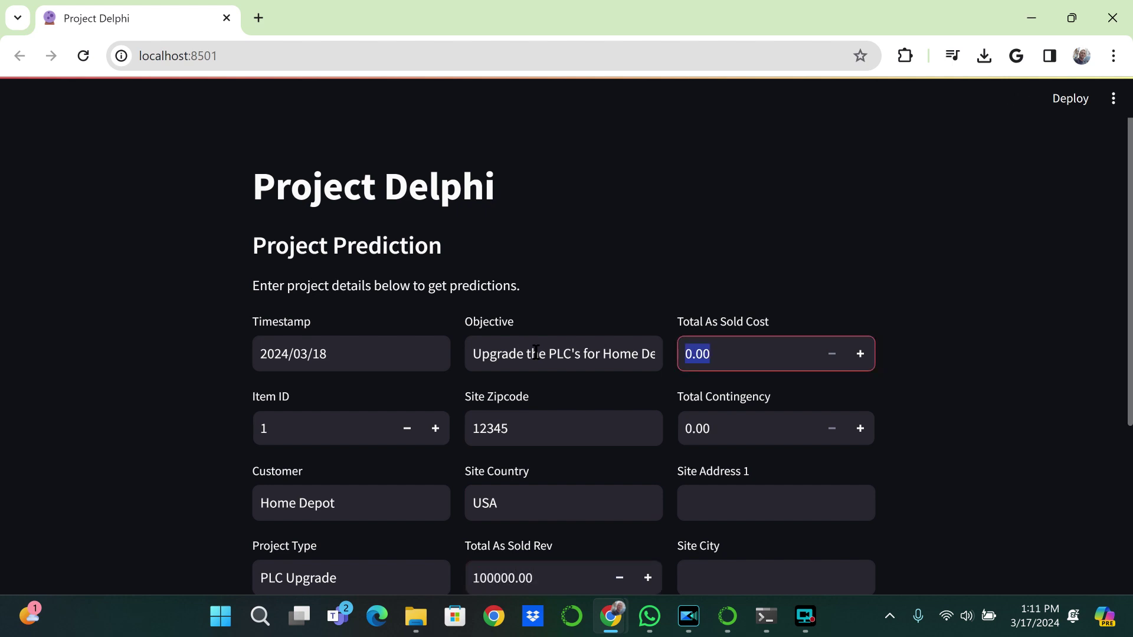
text(1)
key(BackSpace)
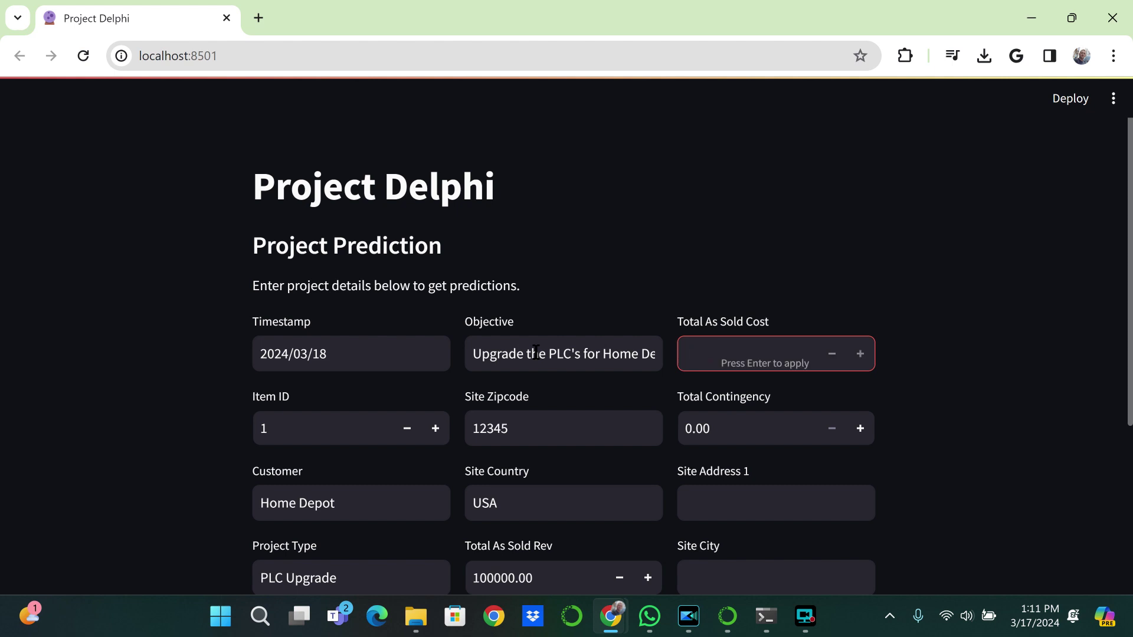
text(75)
text(0.0)
text(0)
key(BackSpace)
key(BackSpace)
key(BackSpace)
text(000)
key(BackSpace)
key(BackSpace)
key(BackSpace)
text(00)
key(Tab)
text(1)
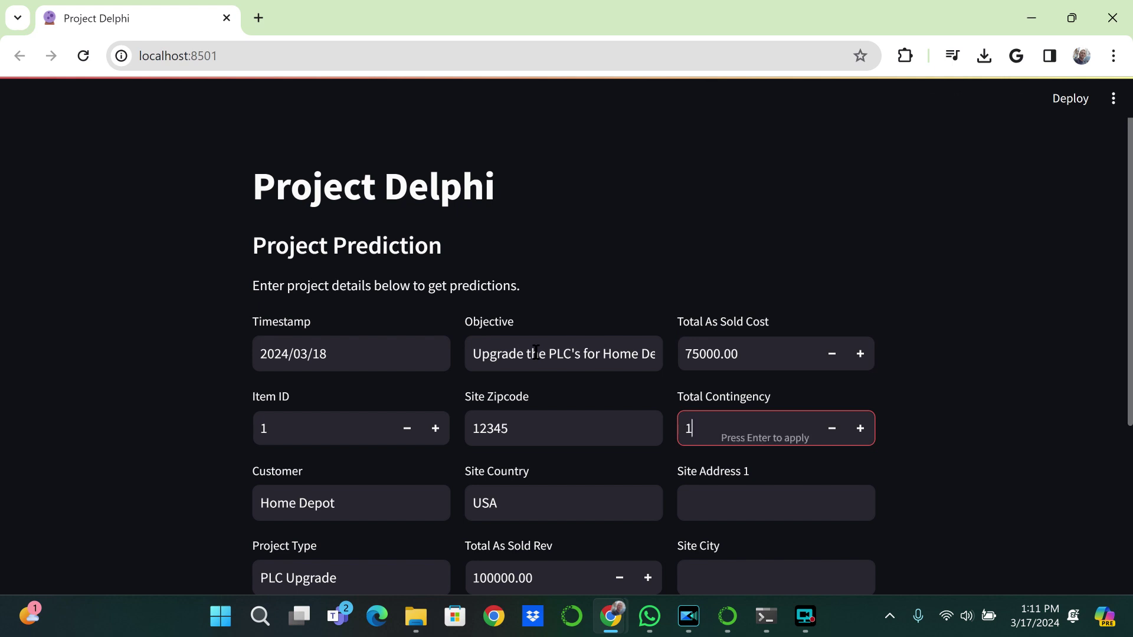
text(0000)
Enter contingency 10000 and site address 123 Bright Road, Lebec, CA
key(Tab)
text(123 )
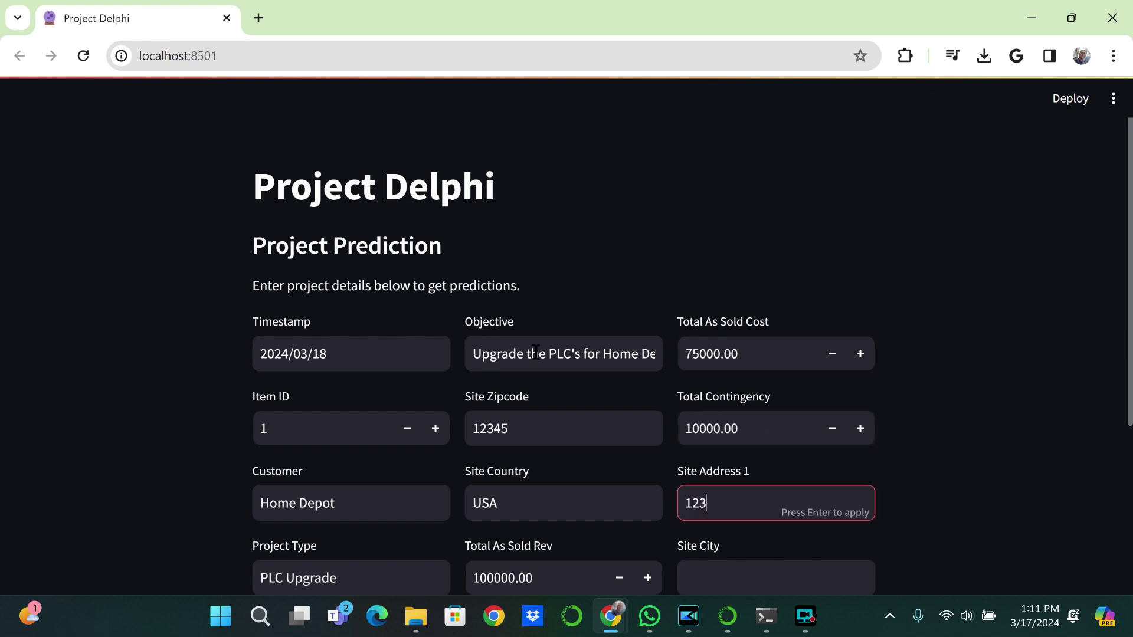
text(Brig)
text(ht Road)
key(Tab)
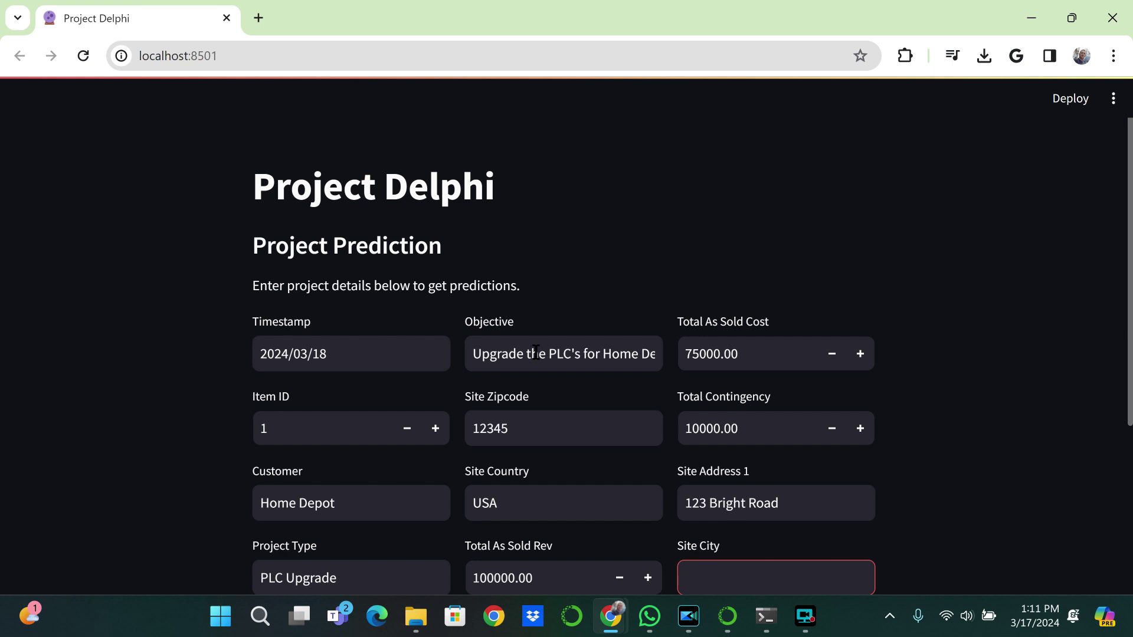
text(Lebec)
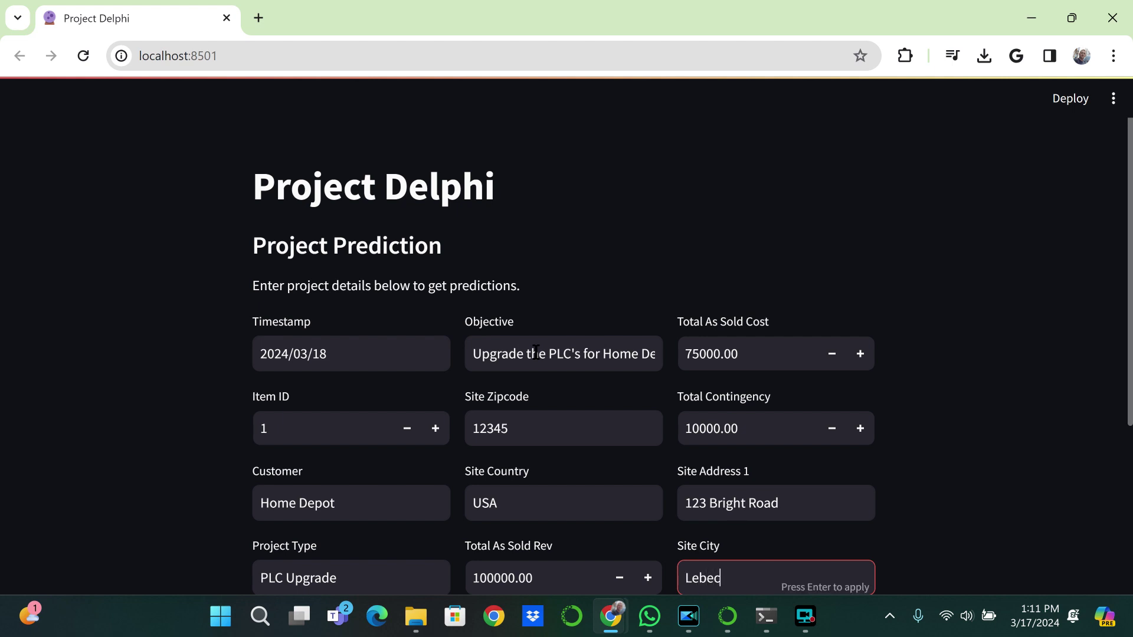
key(Tab)
text(C)
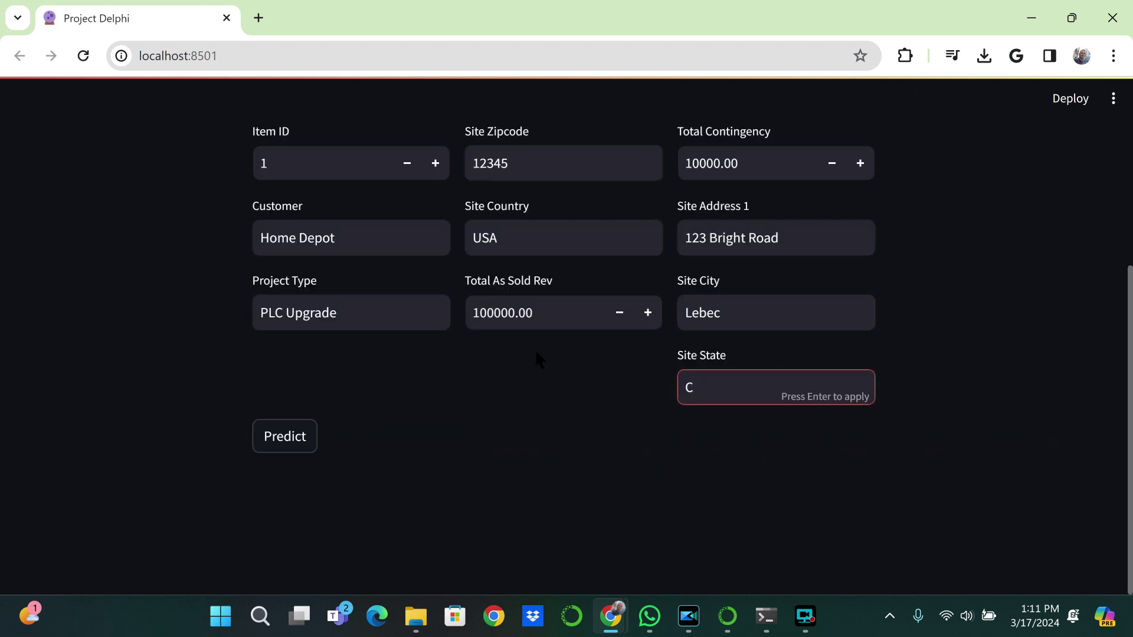
text(A)
key(Return)
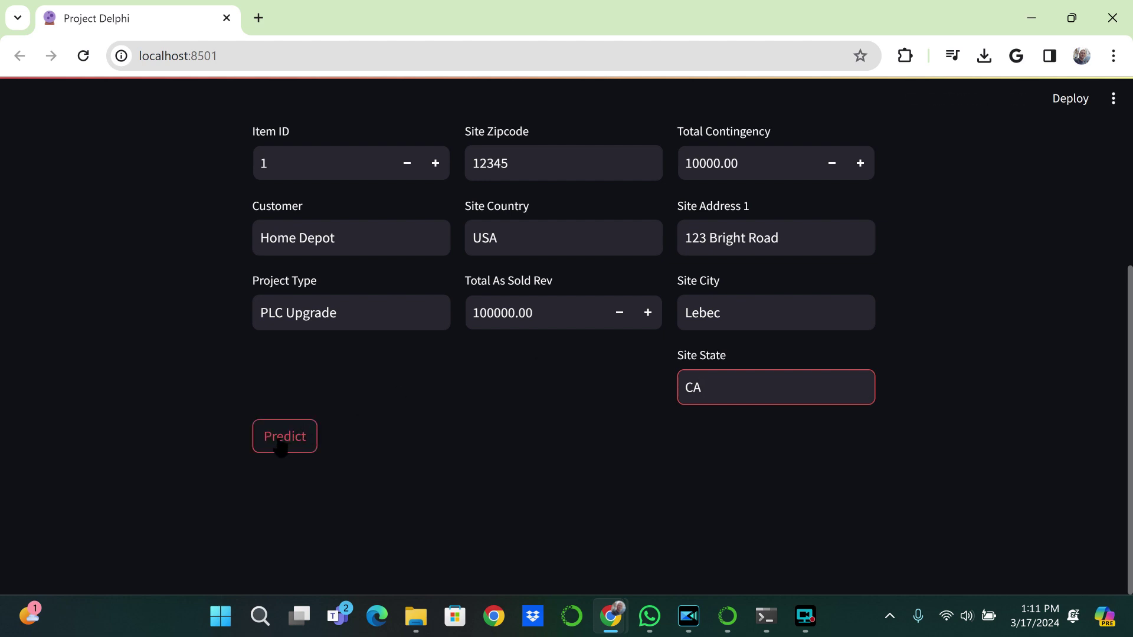
Run Predict, showing EAC $13,575,450, overall Green, and change-management issues and mitigation
click(283, 440)
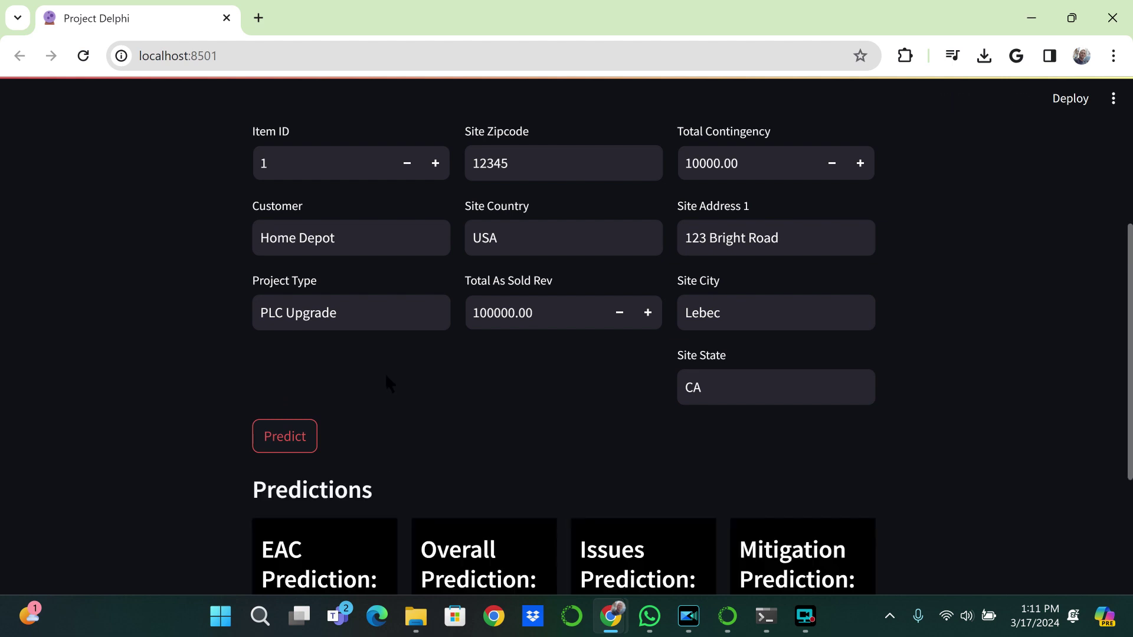
scroll(385, 372, down, 3)
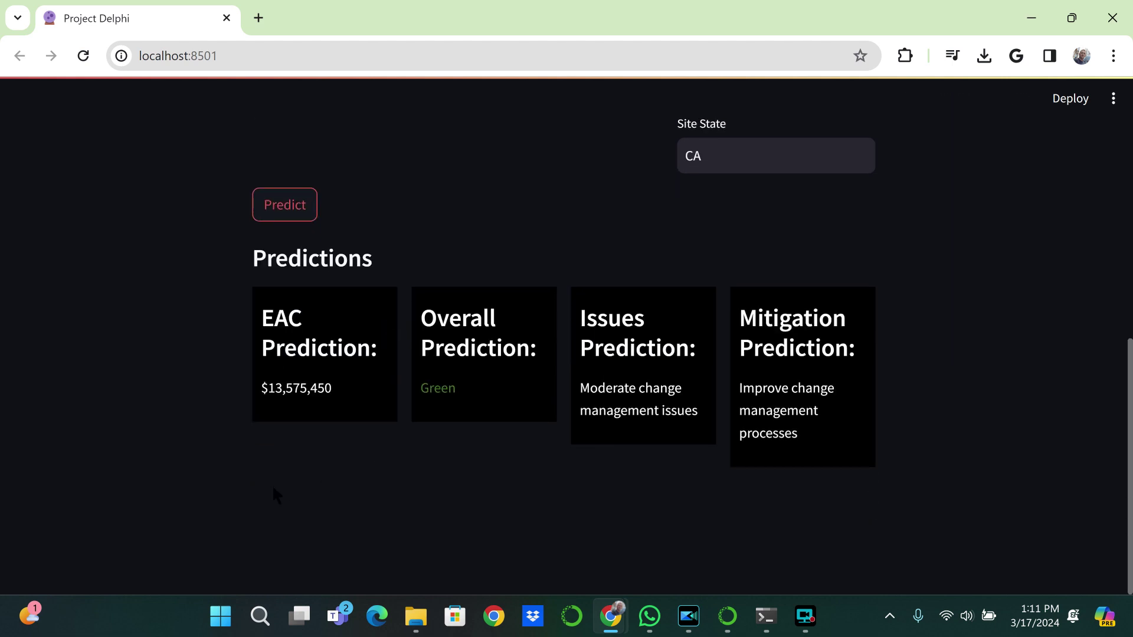